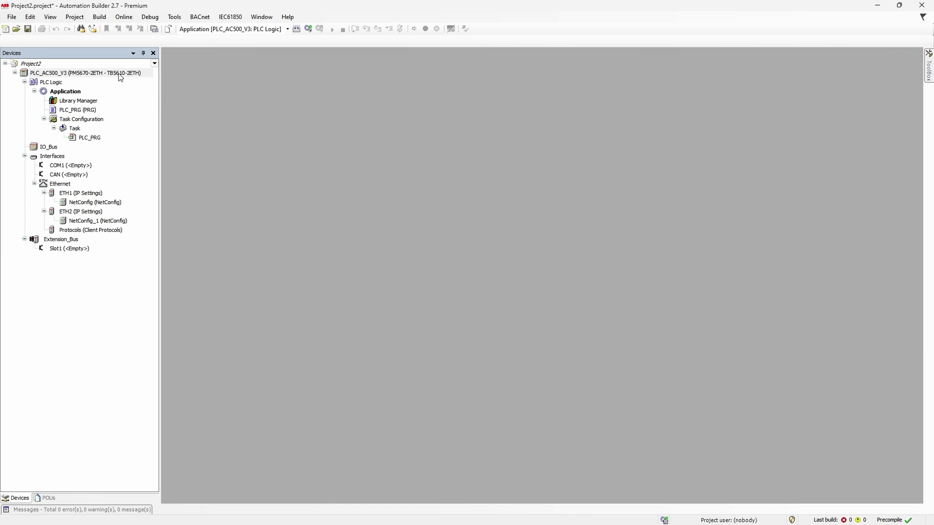
- Scan the network from the PLC_AC500_V3 editor and make the found PM5670-2ETH at 192.168.0.10 the connection target
double_click(119, 74)
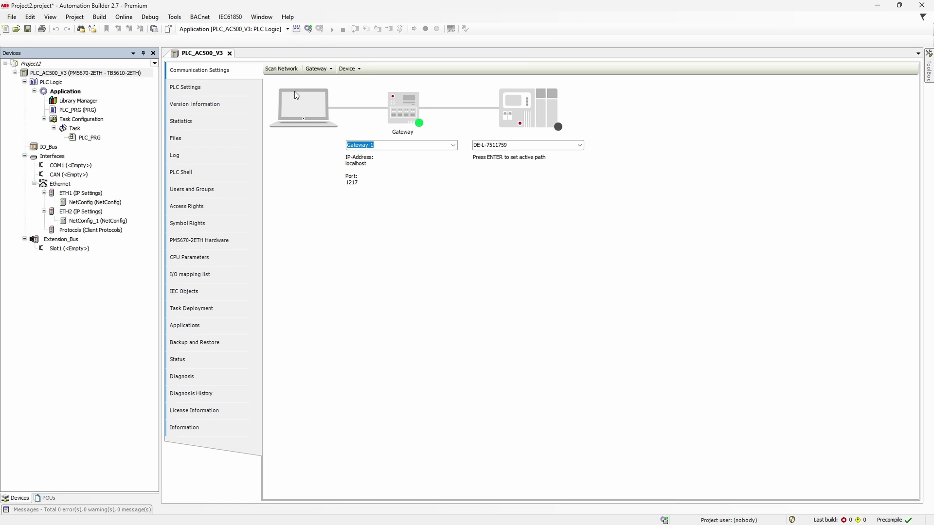
click(280, 68)
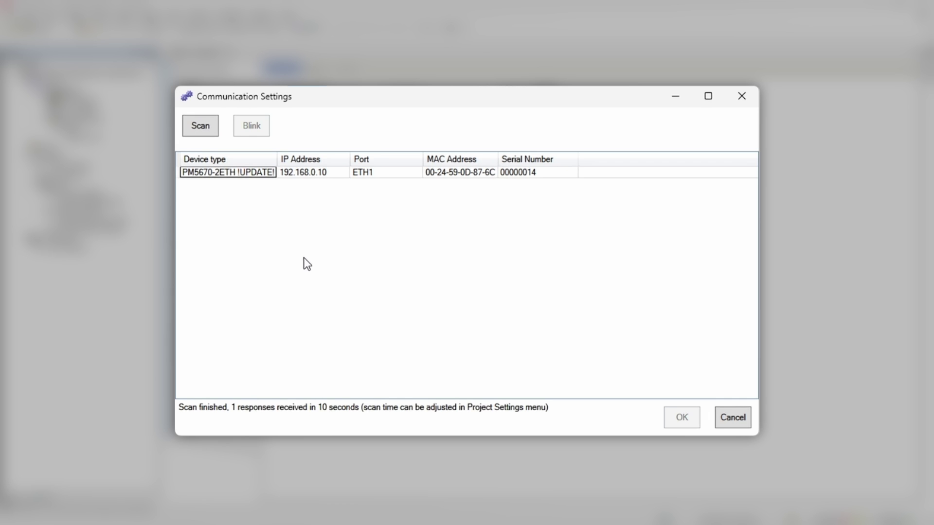
click(251, 177)
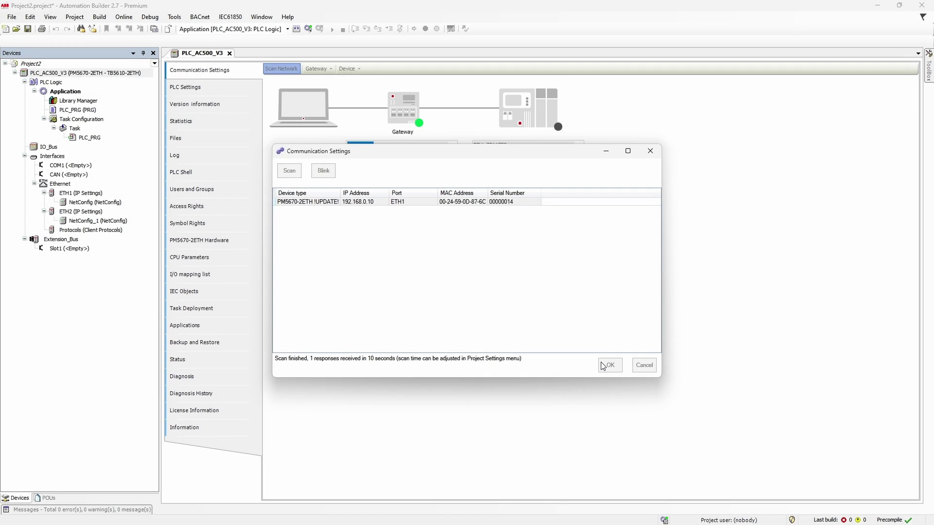
click(669, 416)
- Refresh the PLC connection status at 192.168.0.10, which still reports red
click(558, 126)
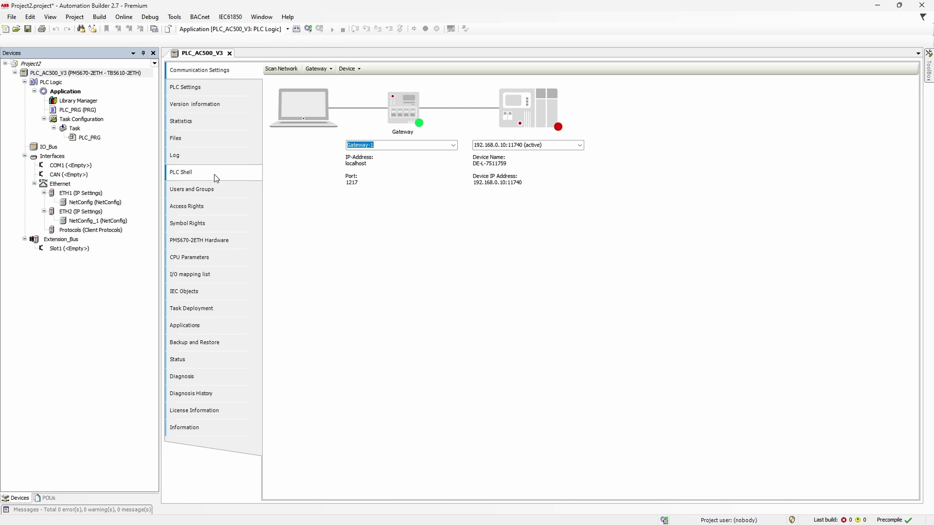
- Show the Version information, revealing CPUFW and UpdateFW require updating to 3.7.0
click(199, 106)
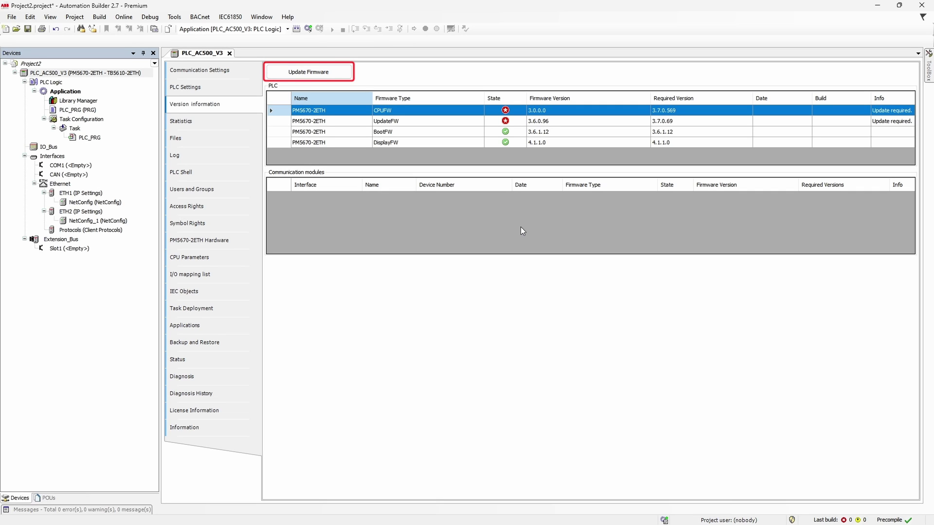
- Run the PLC firmware update until the update-finished message appears and the PLC reboots
click(329, 69)
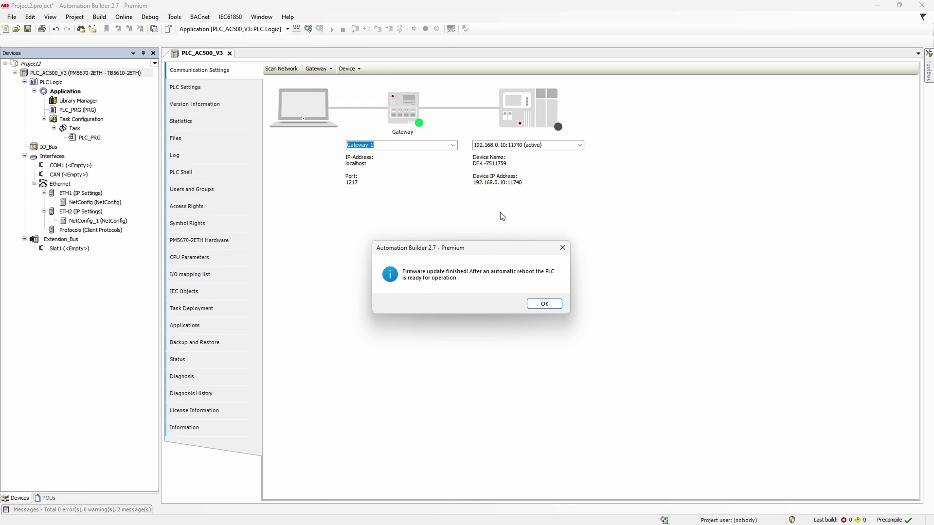
- Acknowledge the update notice, rescan and reconnect to the PM5670-2ETH at 192.168.0.10 with green status
click(554, 305)
click(276, 70)
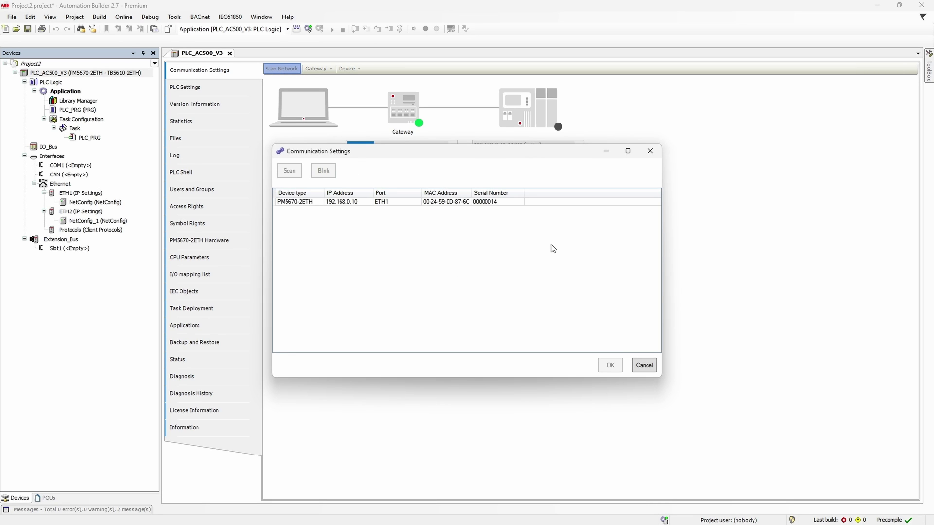
click(296, 204)
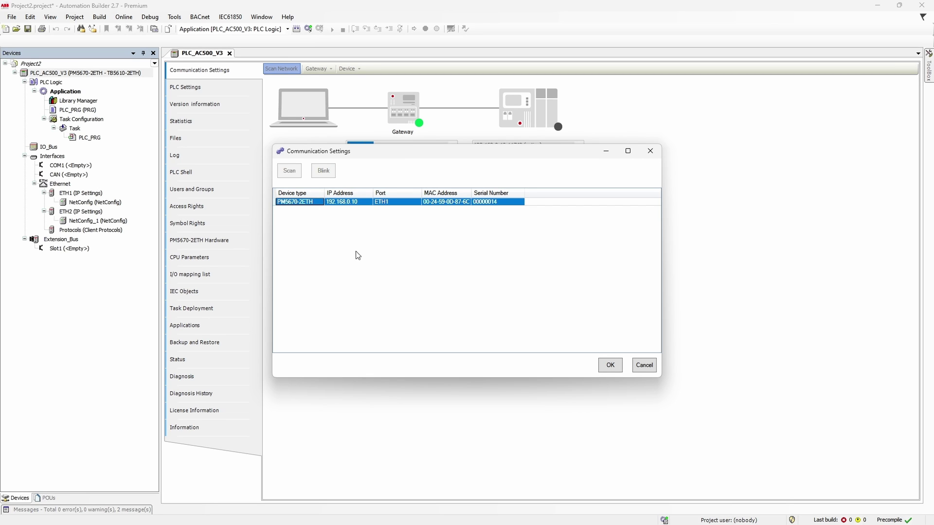
click(619, 369)
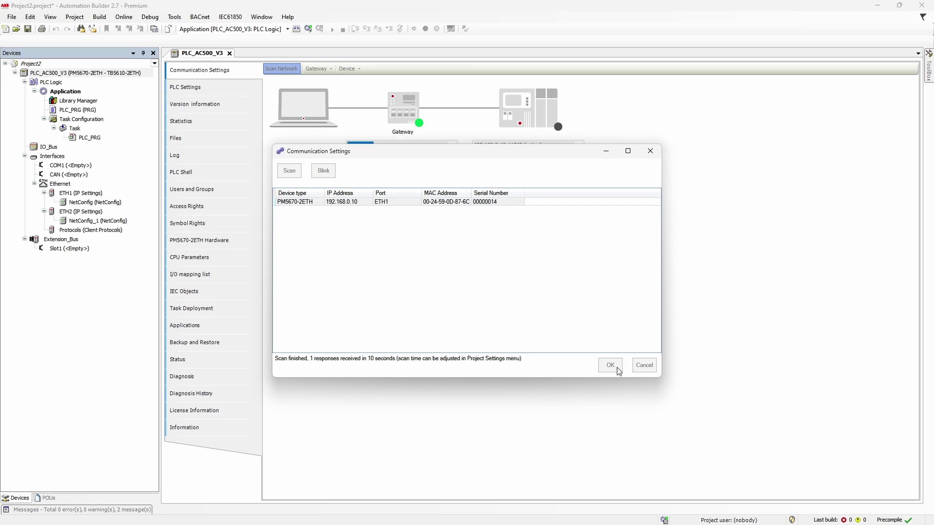
click(559, 128)
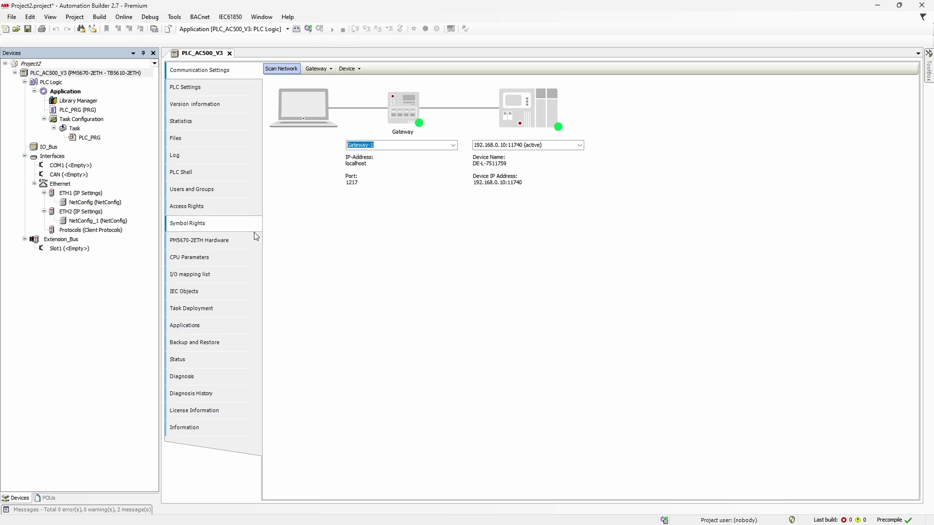
- Check the Version information table: every firmware version now matches its required version
click(226, 105)
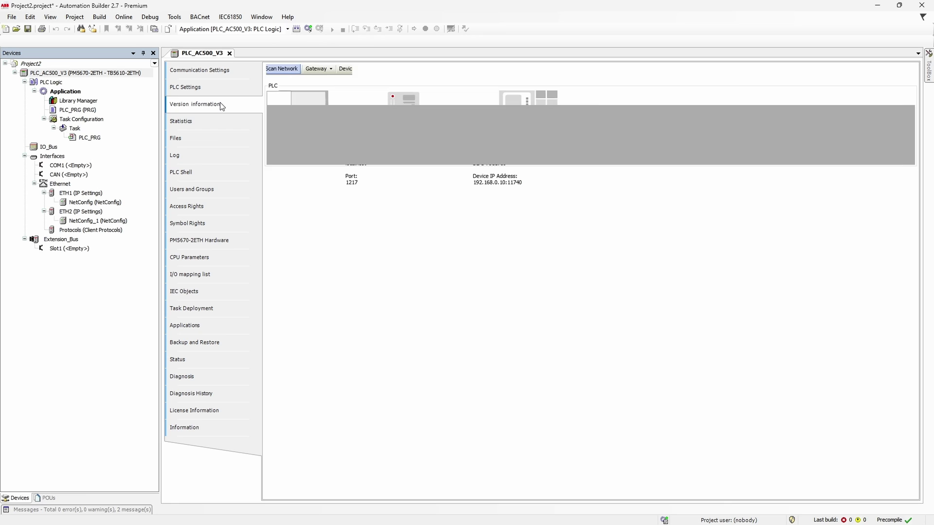